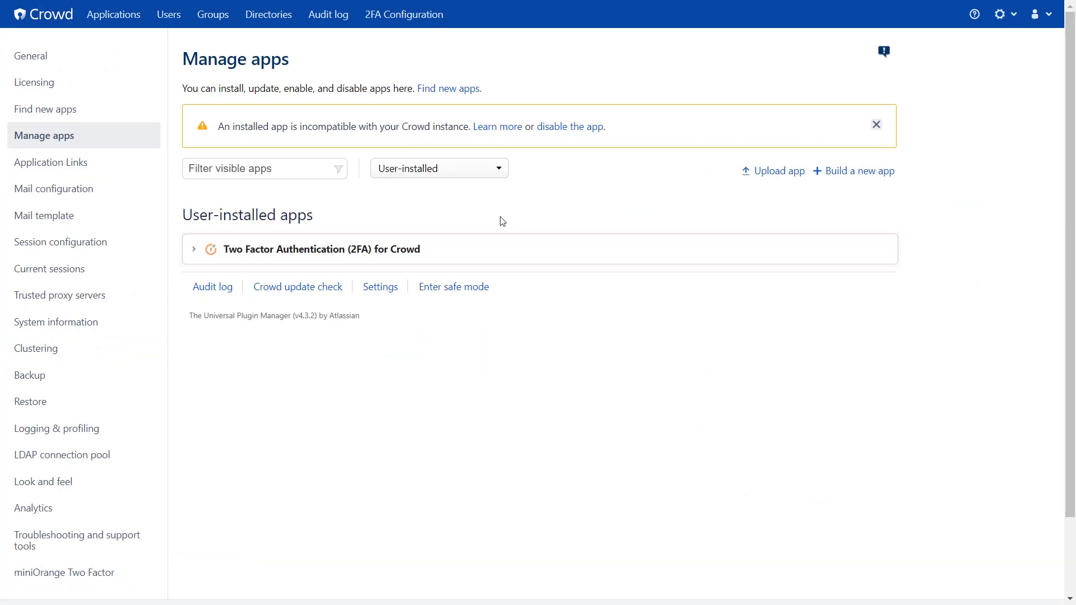
scroll(501, 220, down, 3)
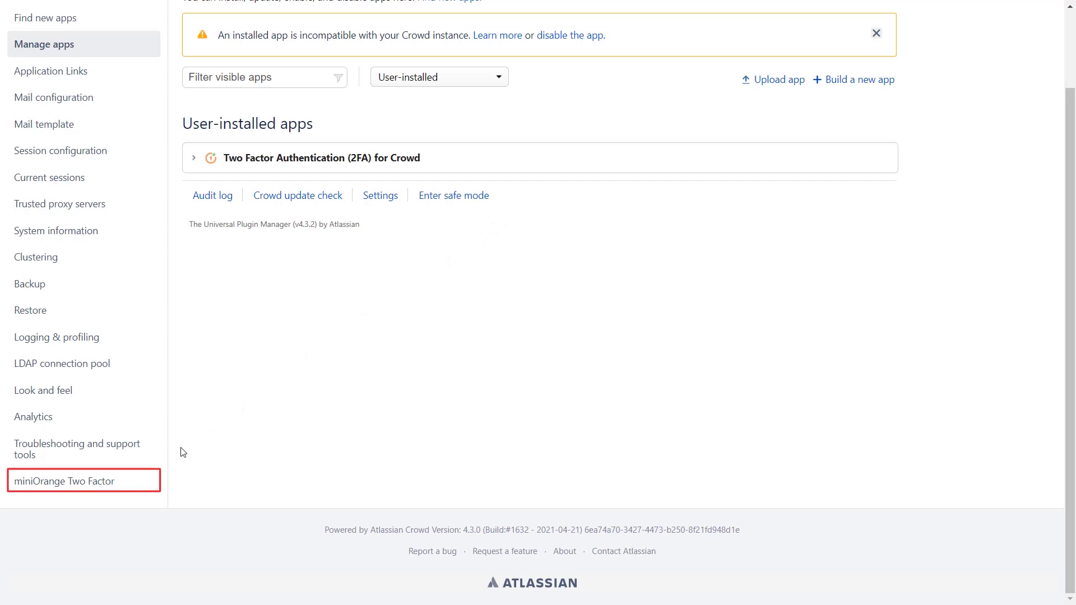
Enable 2FA for Crowd users and the backup method in the miniOrange settings, then save
click(117, 481)
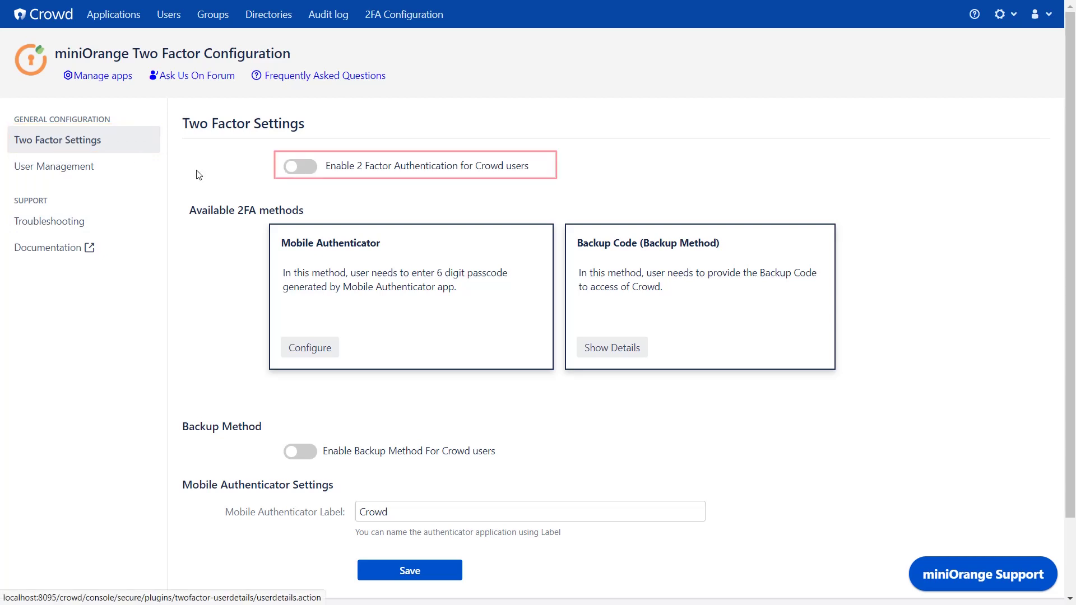
click(311, 171)
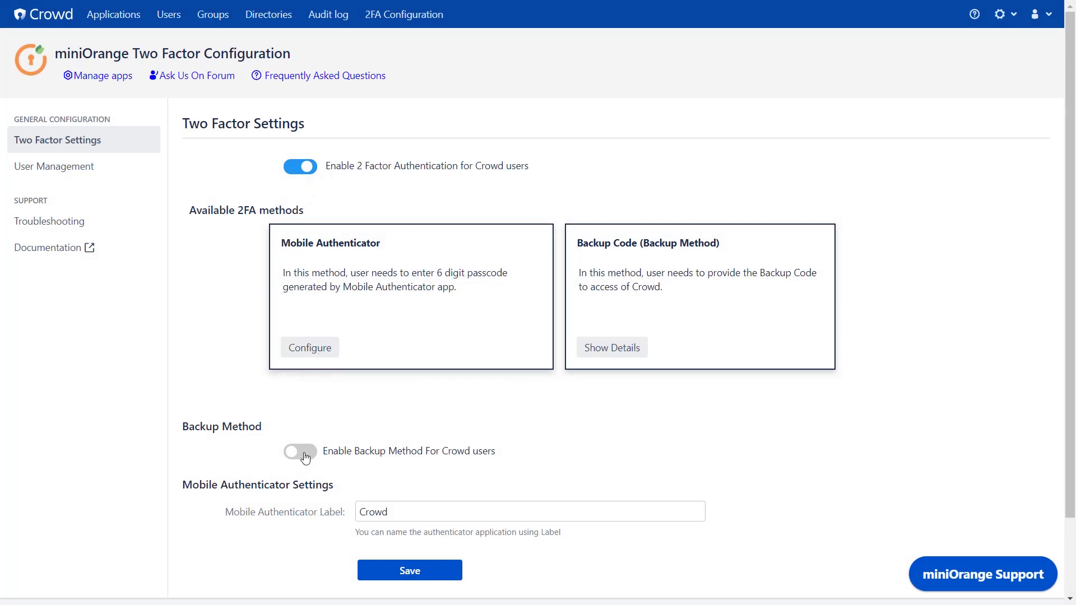
click(301, 452)
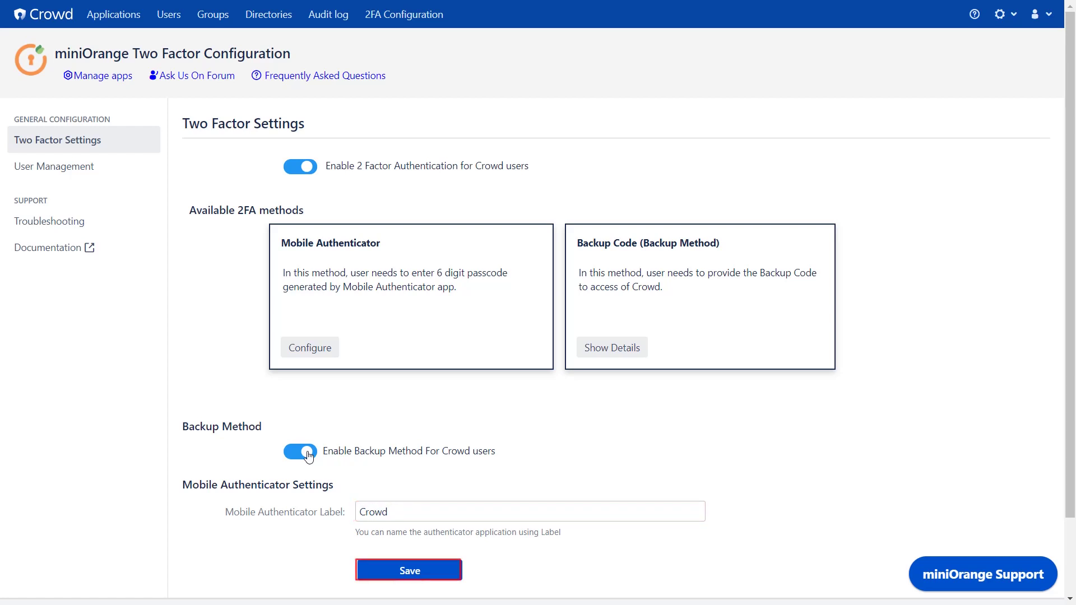
click(391, 568)
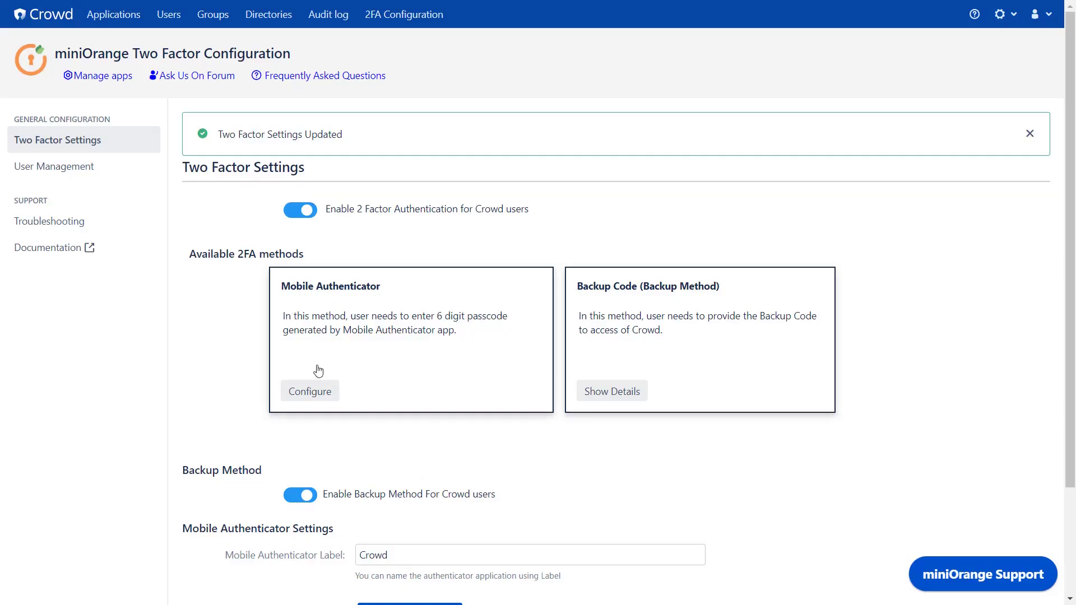
In User Management, select the five users aaron, admin, andrew, arnave and bhavika
click(76, 171)
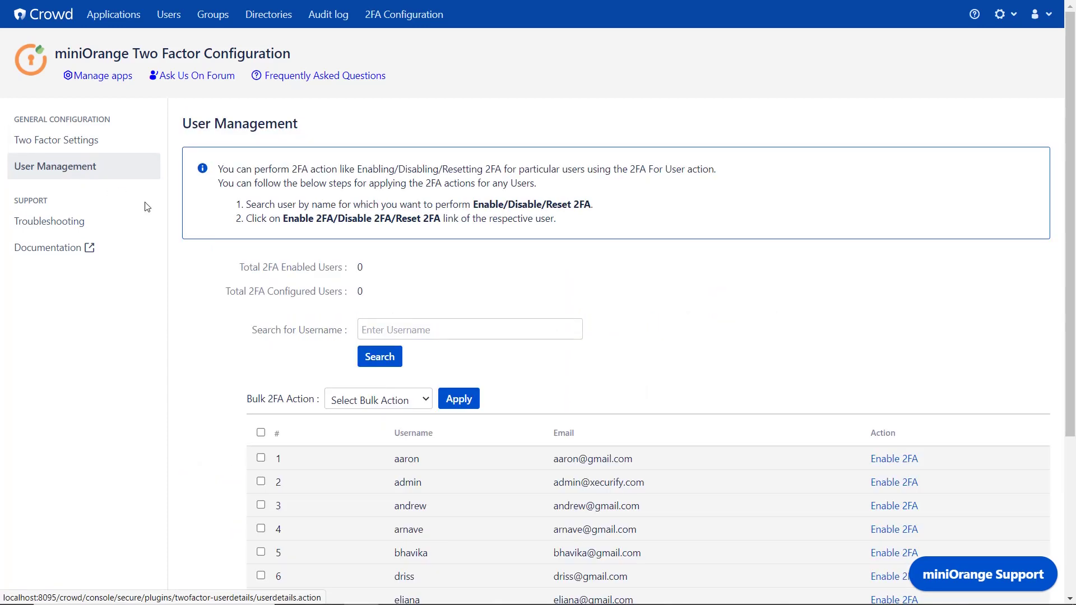
scroll(202, 257, down, 5)
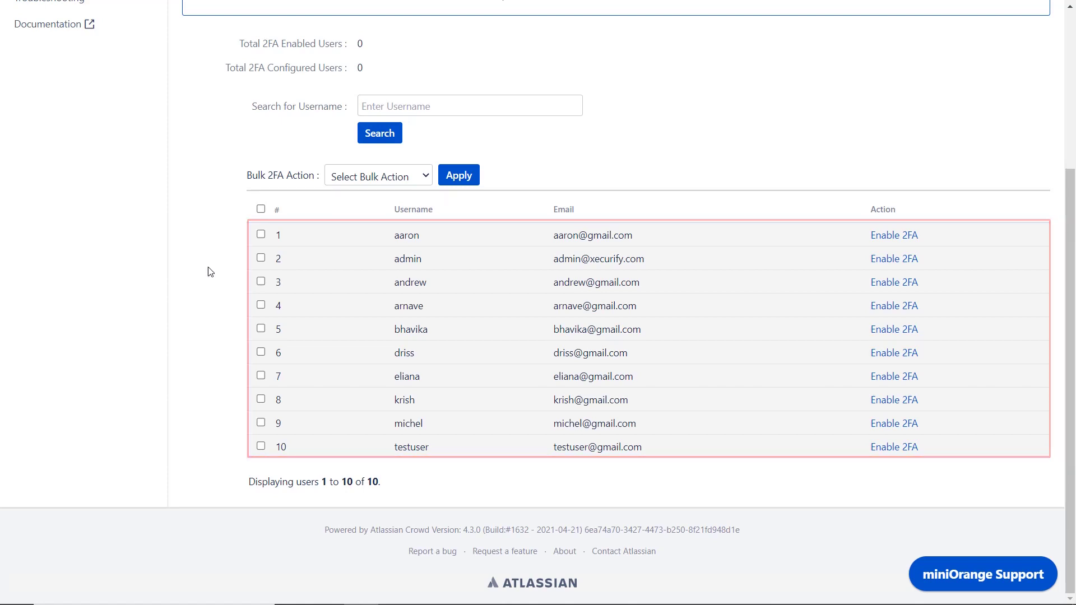
click(260, 234)
click(261, 258)
click(261, 282)
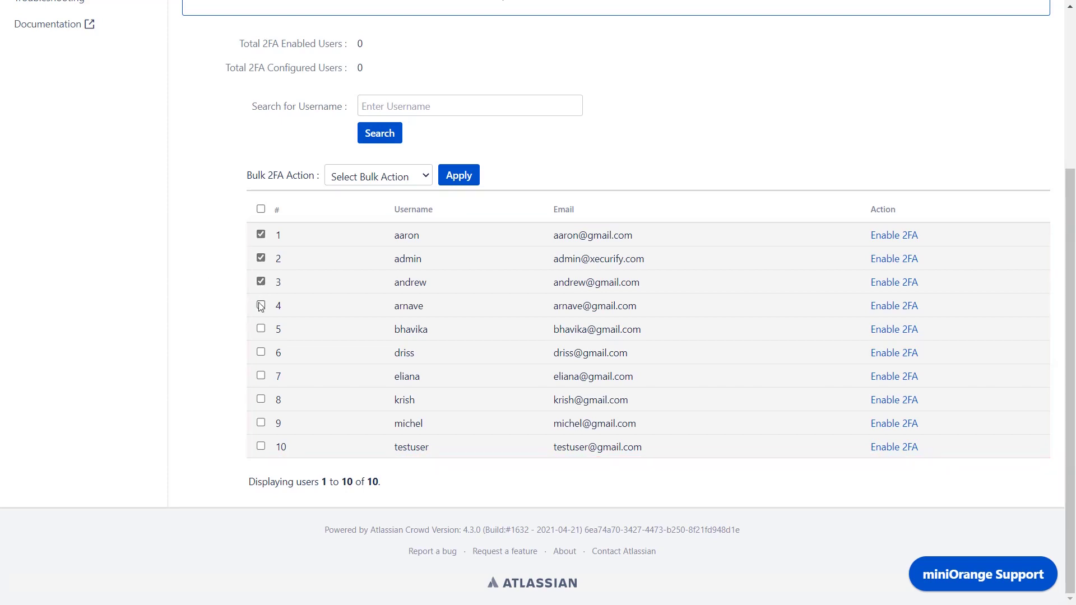
click(261, 305)
click(260, 329)
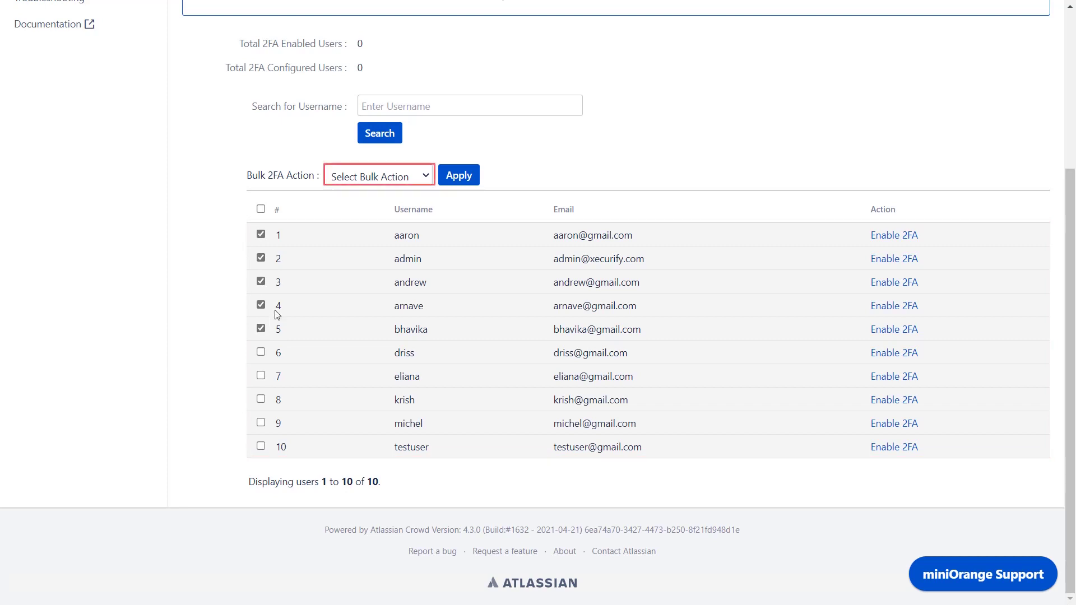
Apply the bulk action 'Enable 2FA' under Selected Users to the five chosen users
click(424, 177)
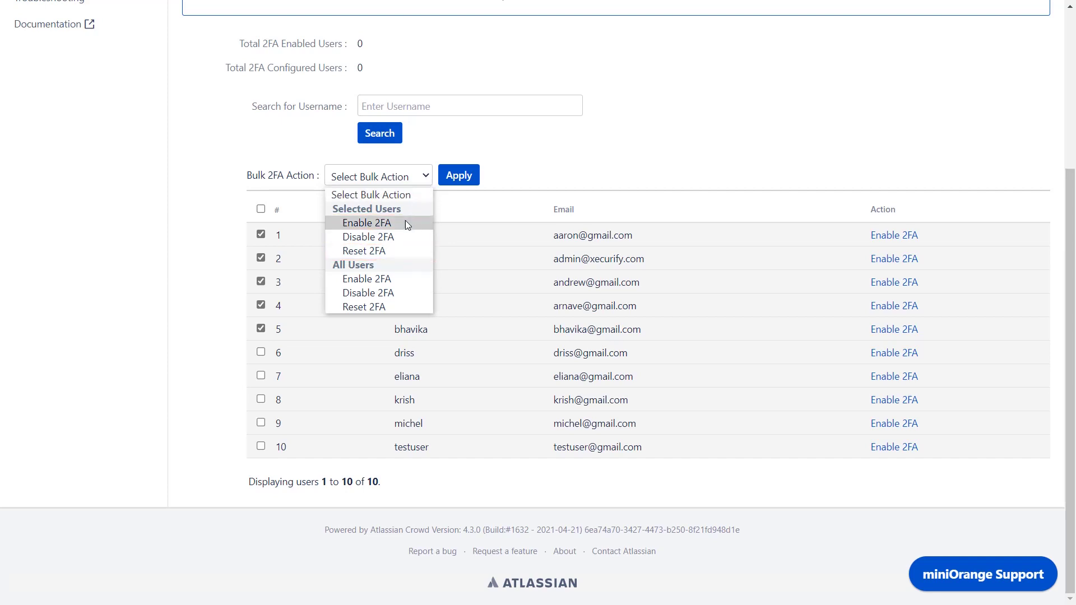
click(405, 222)
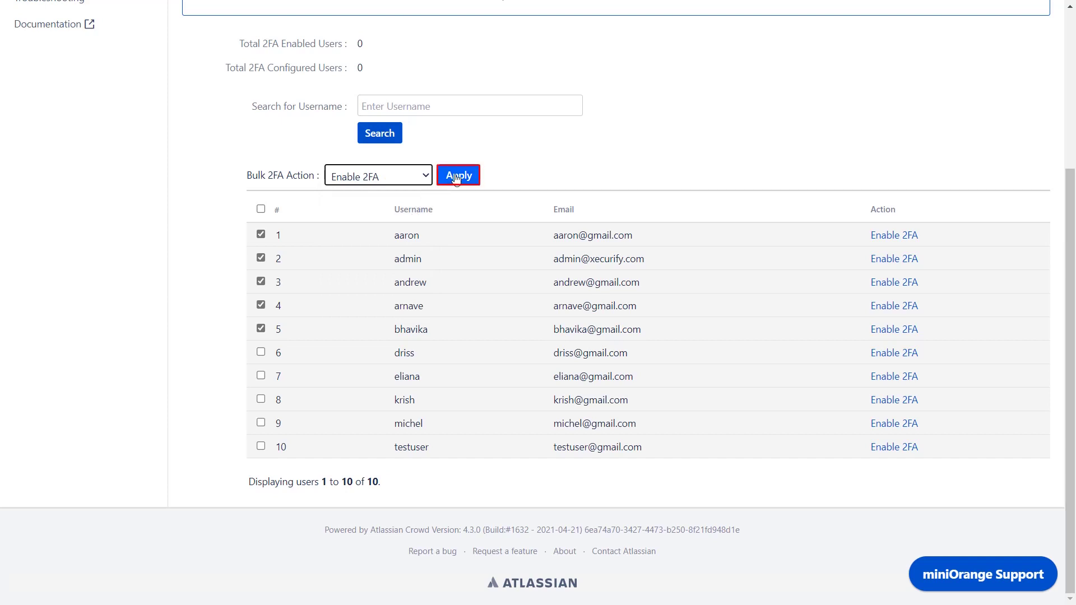
click(457, 177)
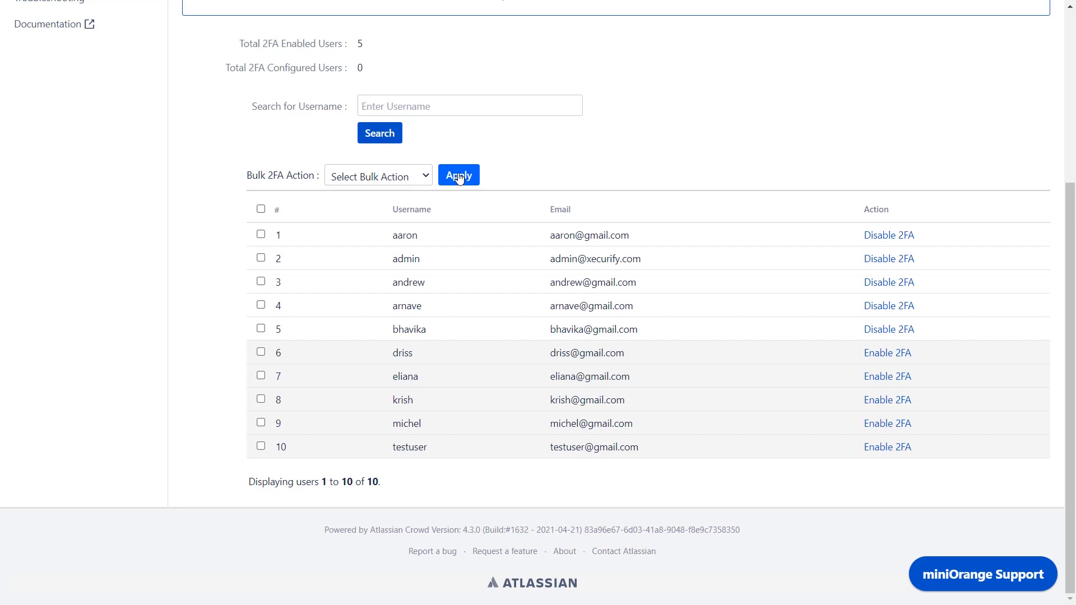
Apply the bulk action 'Enable 2FA' under All Users so all ten are enabled
click(425, 177)
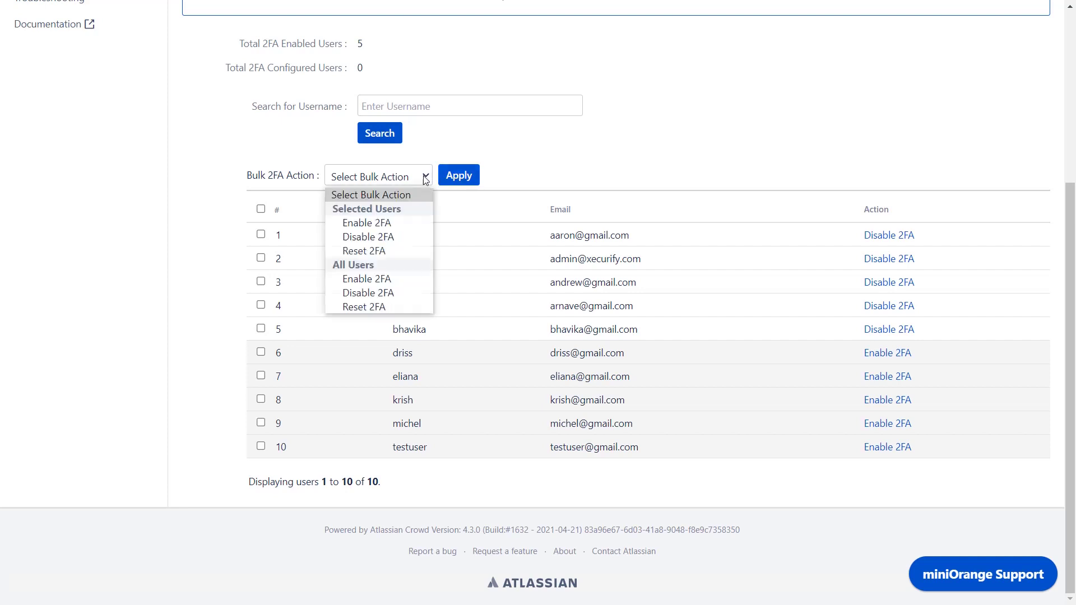
click(396, 279)
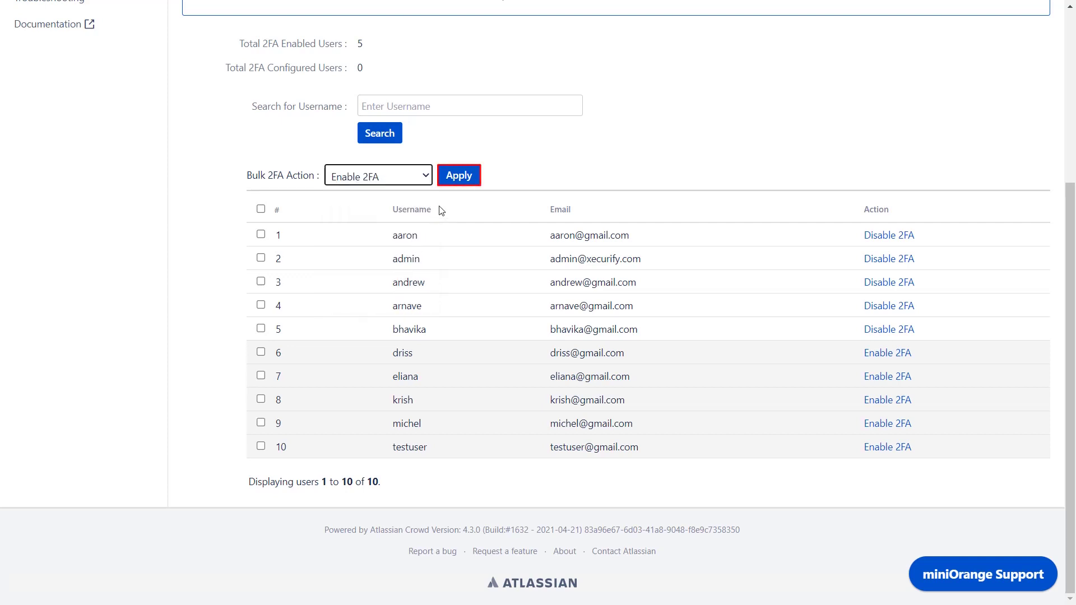
click(459, 176)
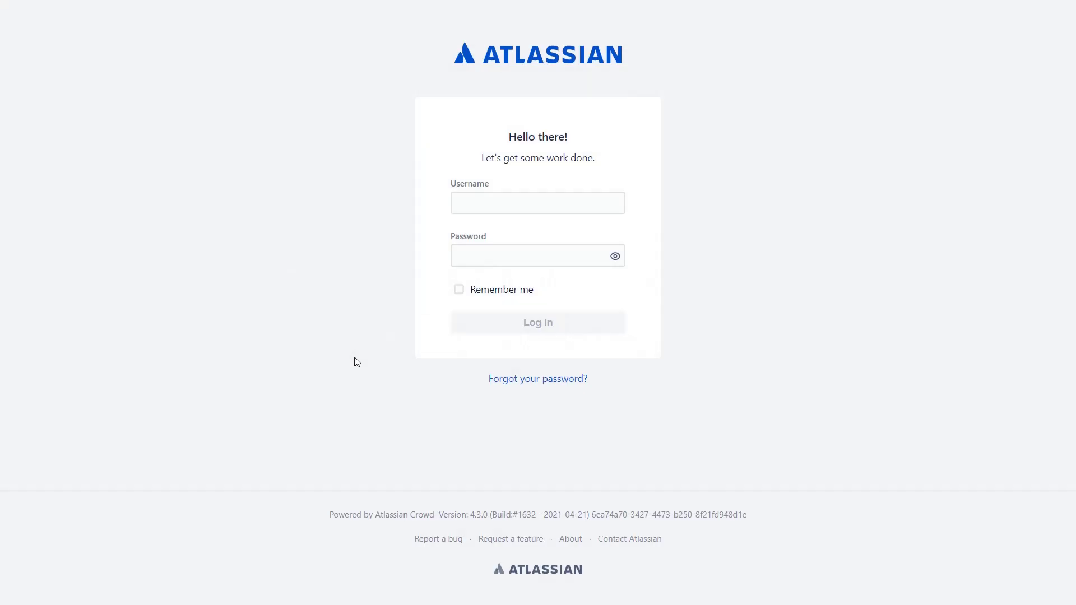
text(admin)
Log in to Crowd with the admin username and password
key(Tab)
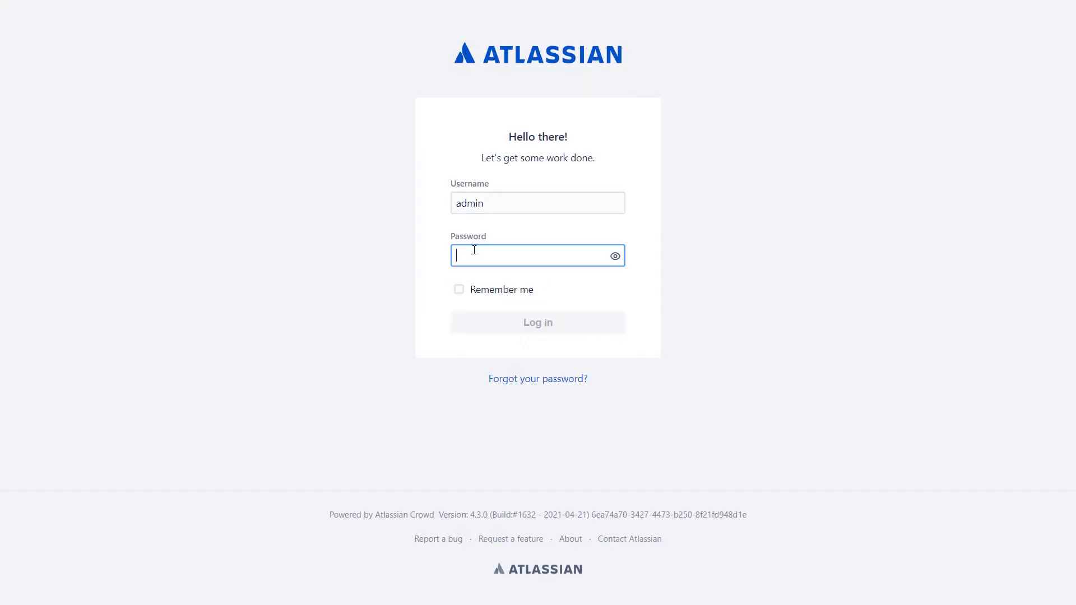
click(500, 321)
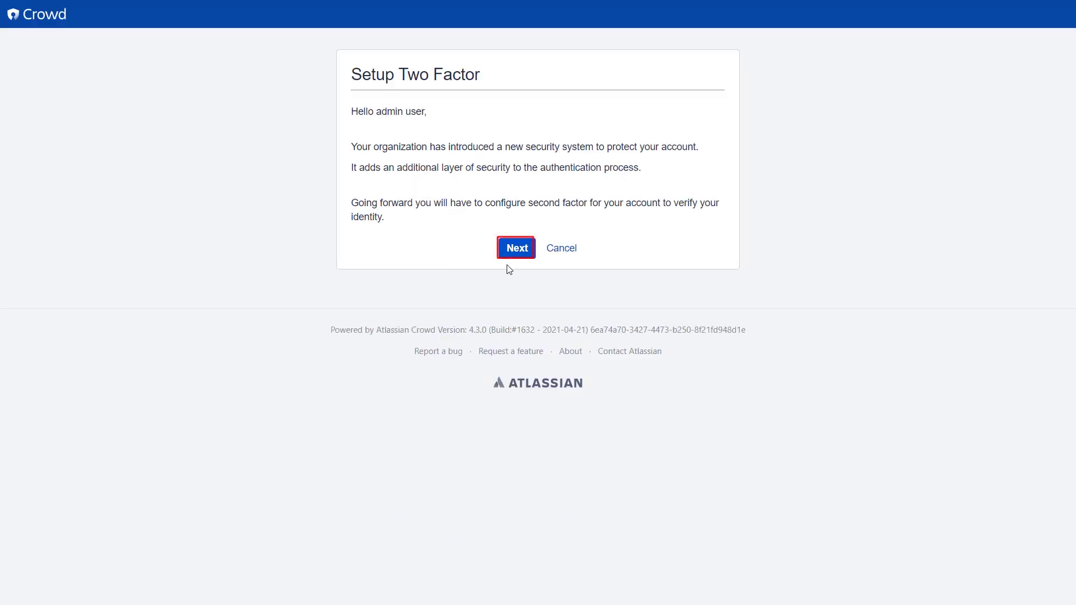
Proceed to the Mobile Authenticator QR code and enter the Google Authenticator one-time passcode
click(517, 248)
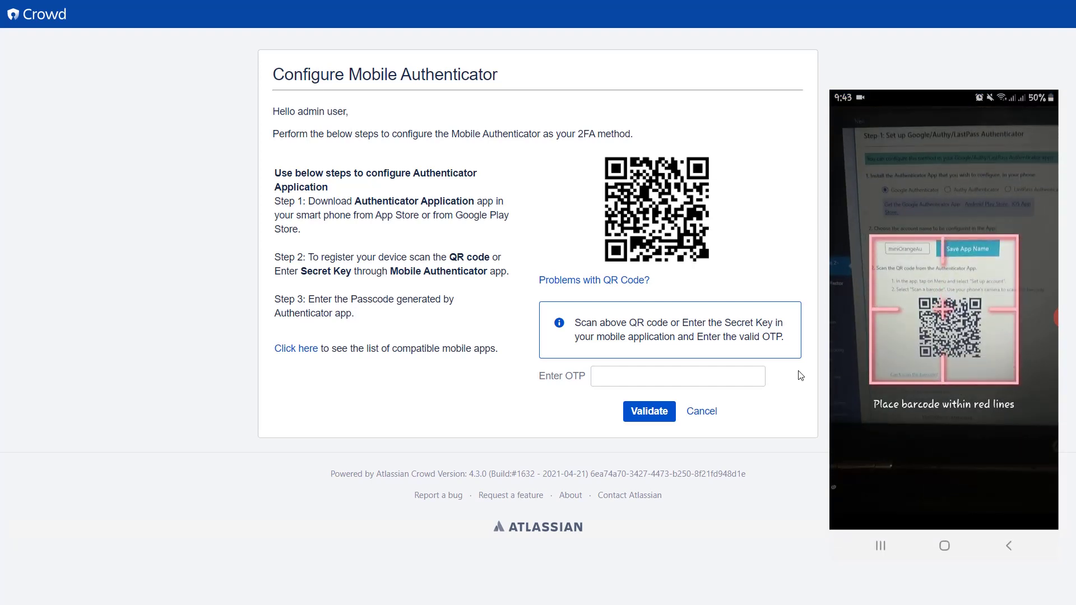
click(646, 377)
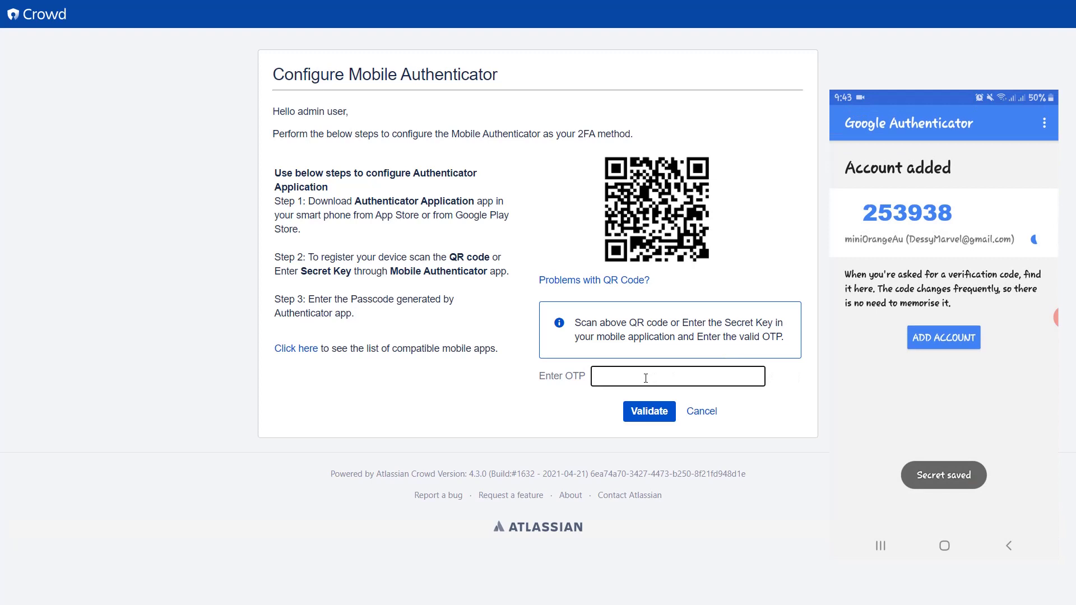
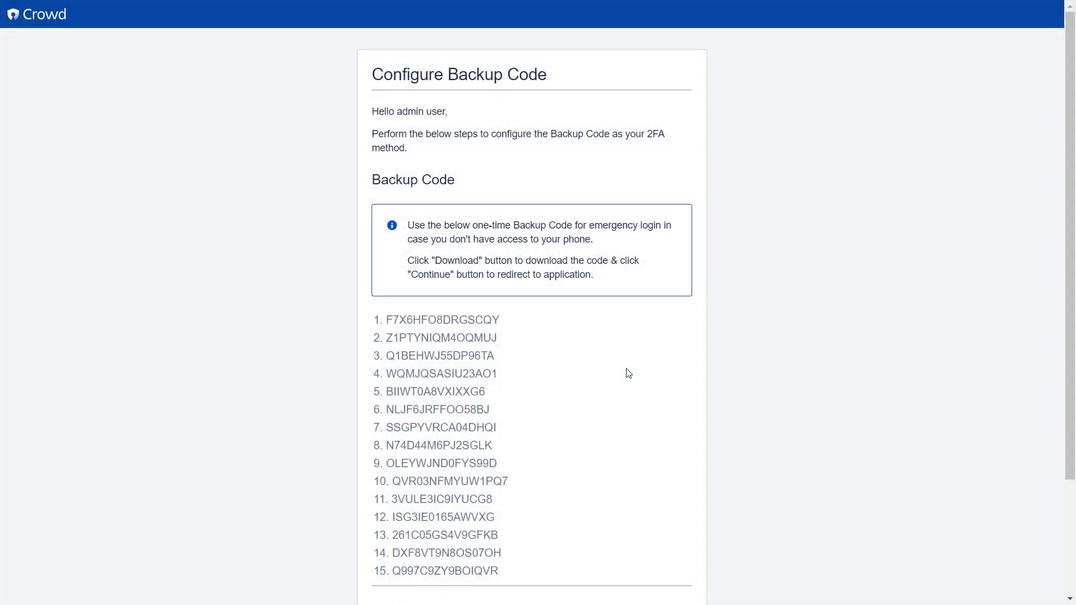
scroll(627, 373, down, 3)
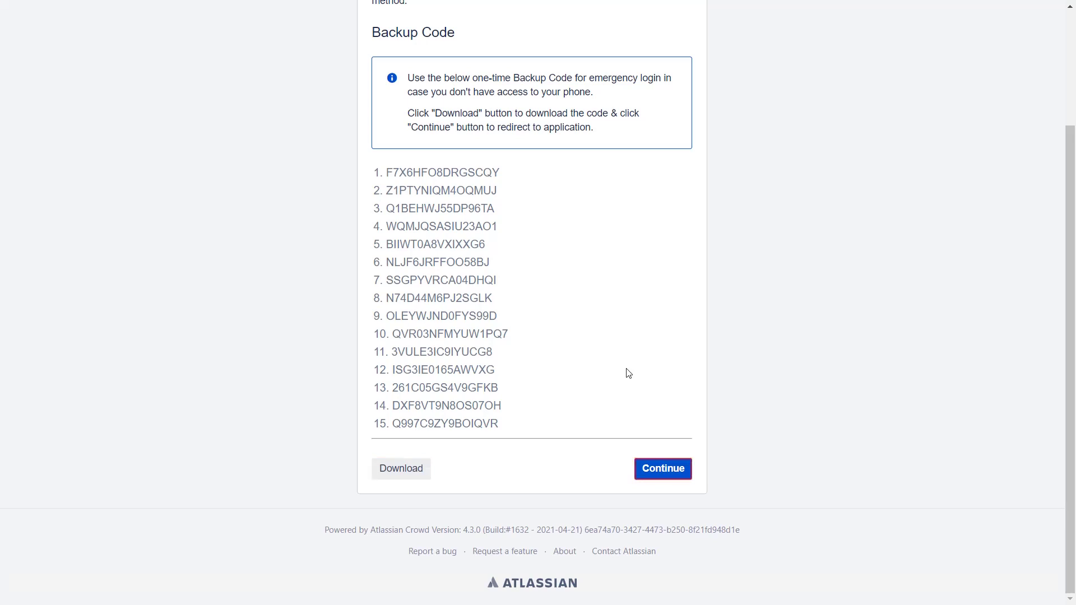
Continue past the fifteen backup codes to return to the administration console
click(657, 469)
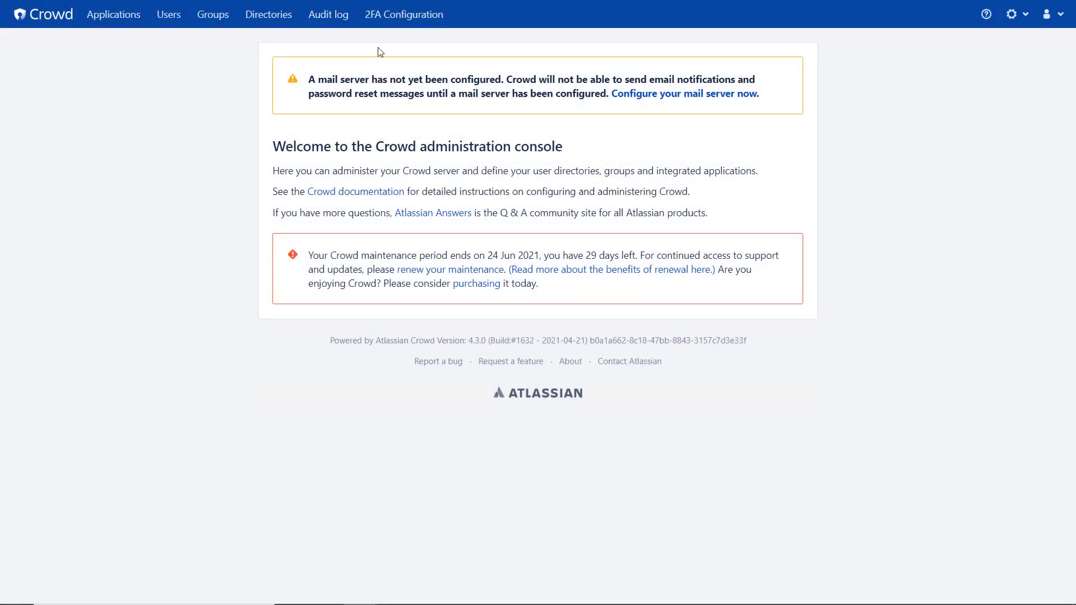
View the admin user's 2FA Configuration listing Mobile Authenticator as primary and Backup Code
click(387, 19)
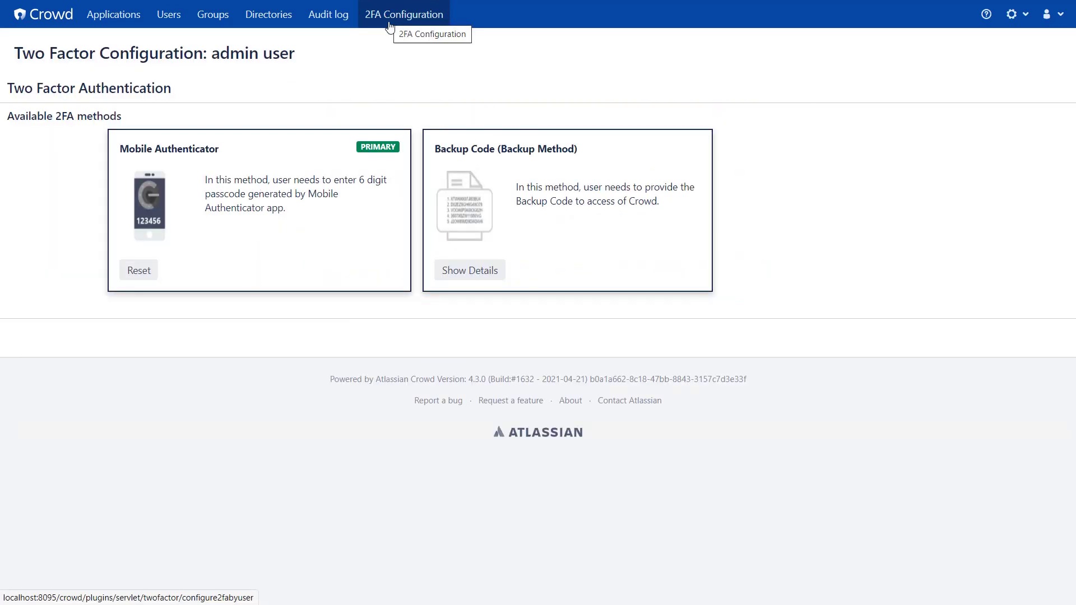